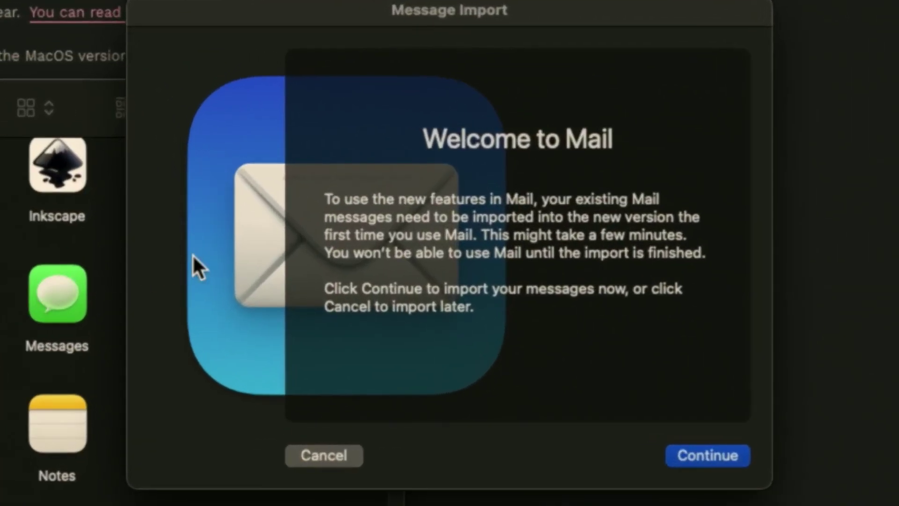
Cancel the Mail 'Message Import' dialog to leave a bare desktop.
{"action": "left_click", "coordinate": [316, 462]}
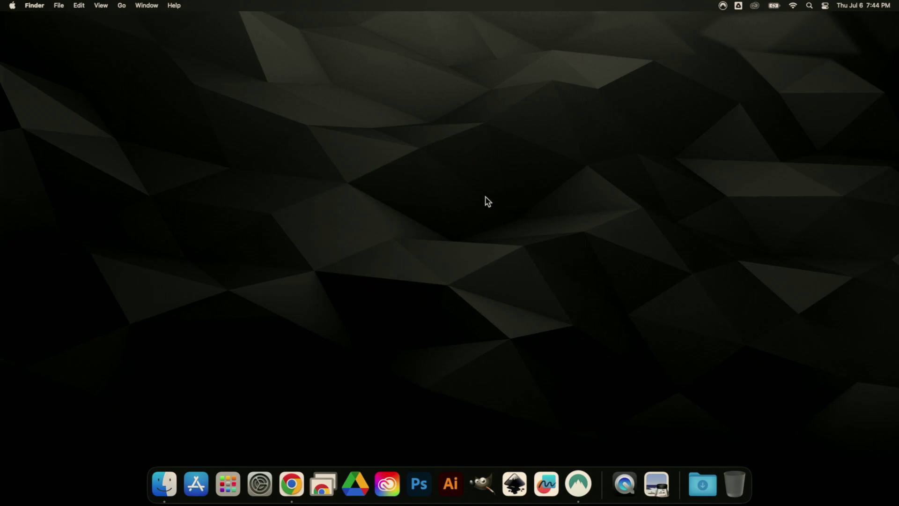
{"action": "left_click", "coordinate": [11, 6]}
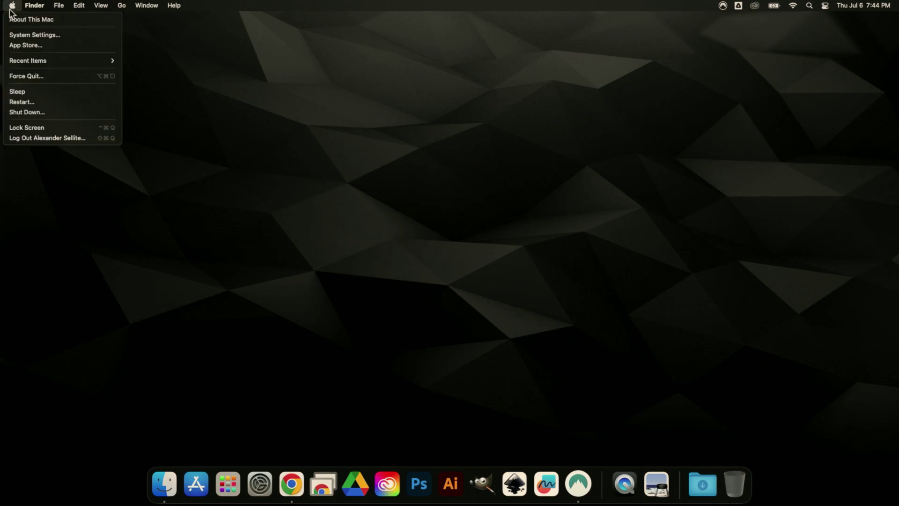
{"action": "left_click", "coordinate": [14, 18]}
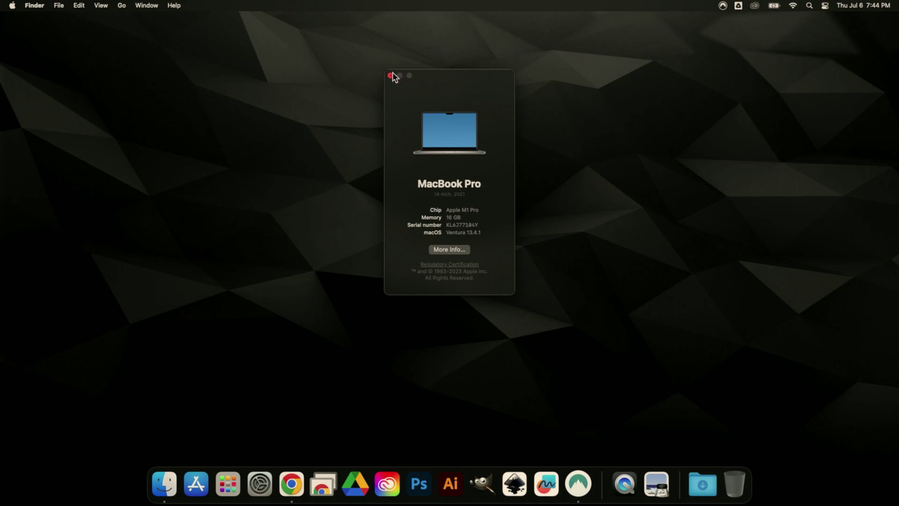
{"action": "left_click", "coordinate": [390, 76]}
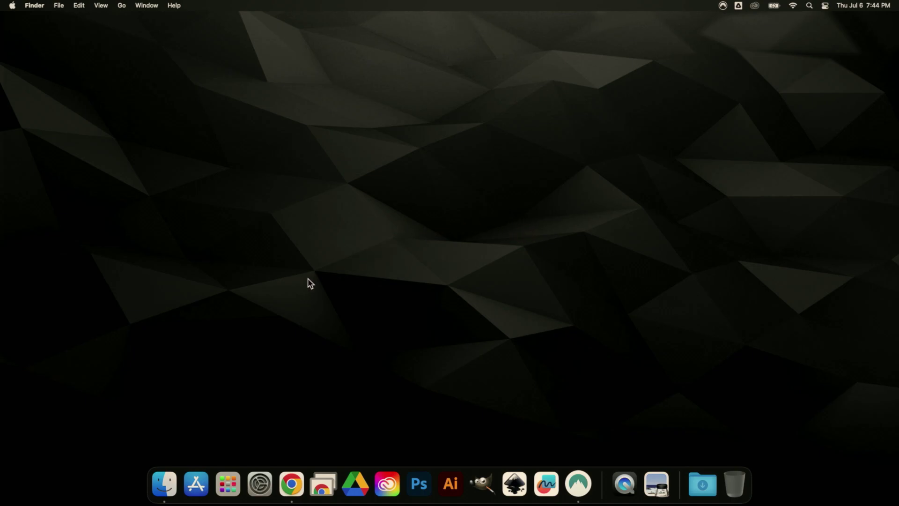
Open lightburnsoftware.com in Chrome and go to the Download / Trial page.
{"action": "left_click", "coordinate": [289, 497]}
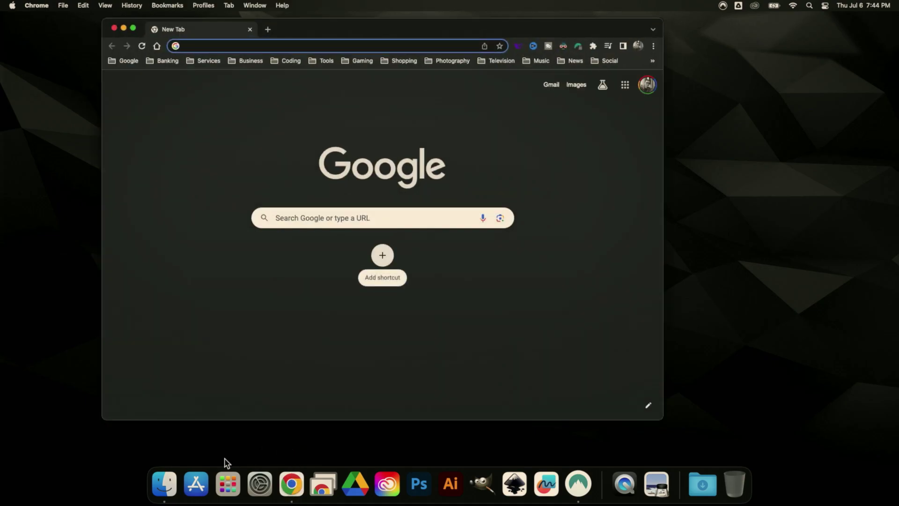
{"action": "left_click", "coordinate": [243, 44]}
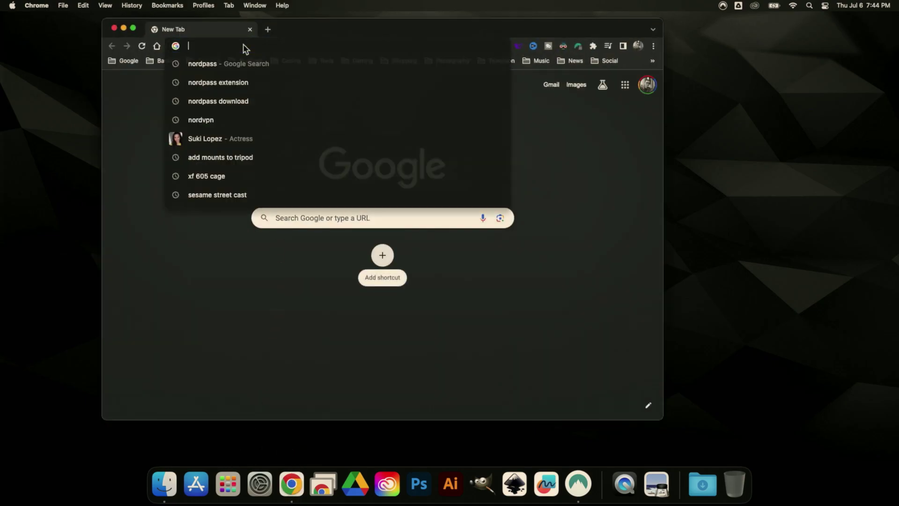
{"action": "type", "text": "lightbu"}
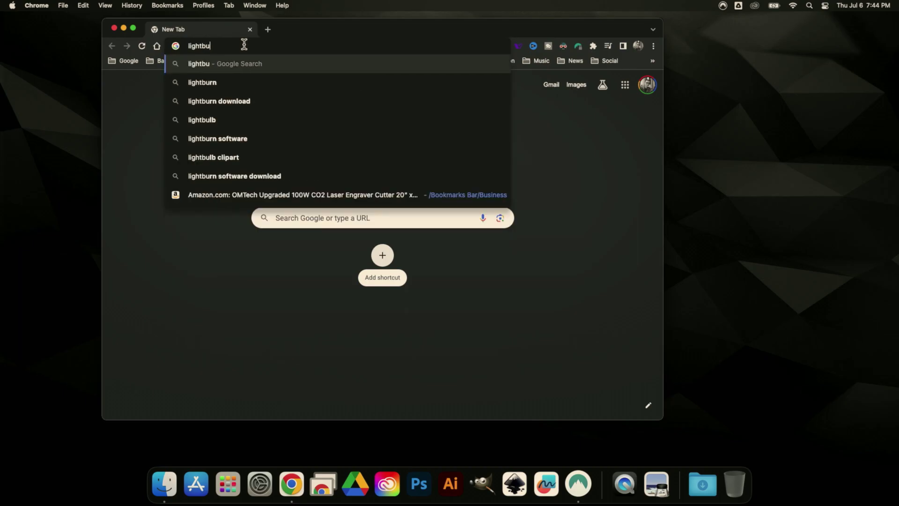
{"action": "type", "text": "rnsoftware.com"}
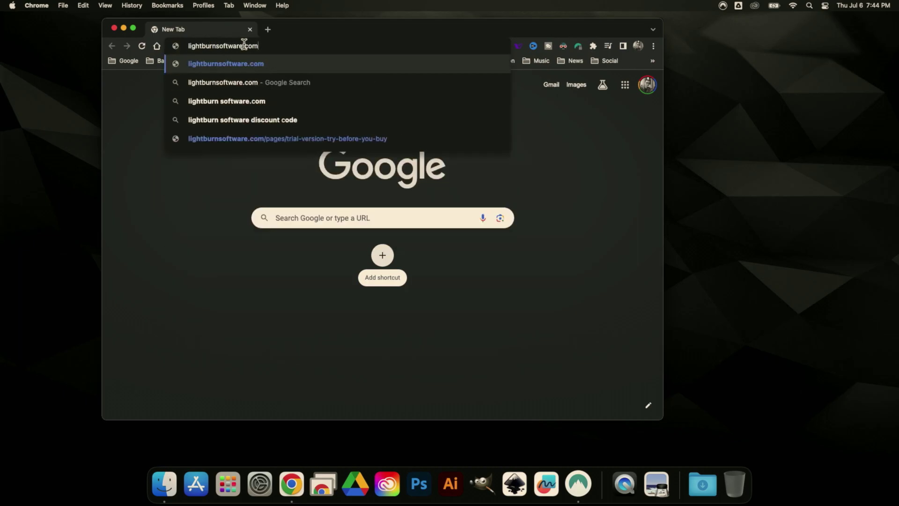
{"action": "key", "text": "Return"}
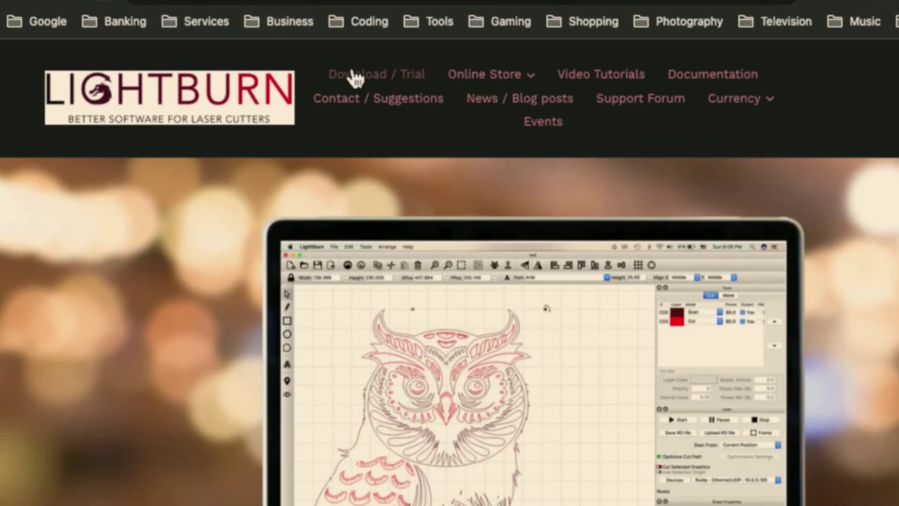
{"action": "left_click", "coordinate": [282, 88]}
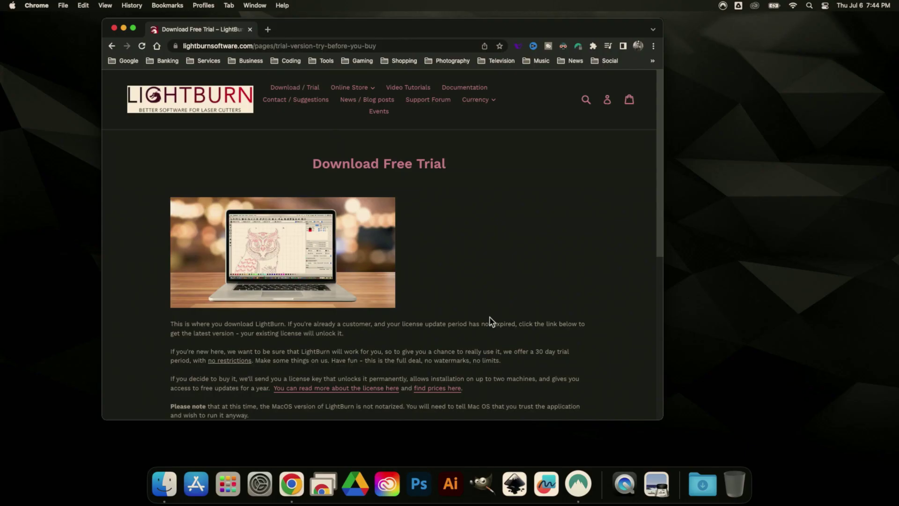
Download the Mac OS version of LightBurn V1.4.00, keep the dmg, and open it.
{"action": "scroll", "coordinate": [490, 316], "scroll_direction": "down", "scroll_amount": 3}
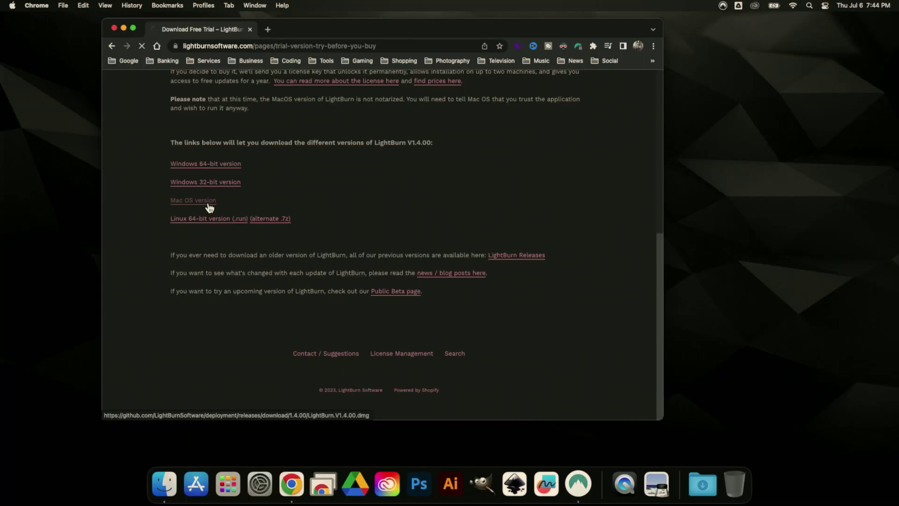
{"action": "left_click", "coordinate": [136, 213]}
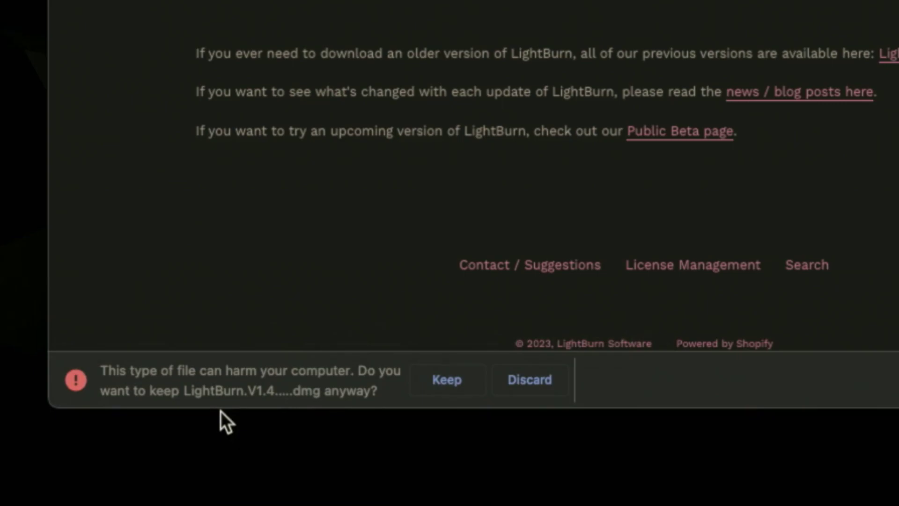
{"action": "left_click", "coordinate": [467, 382]}
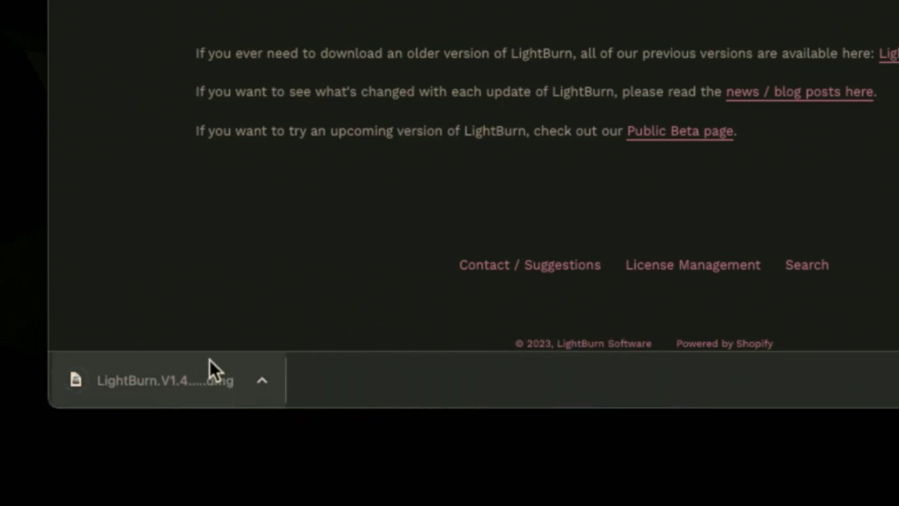
{"action": "left_click", "coordinate": [177, 378]}
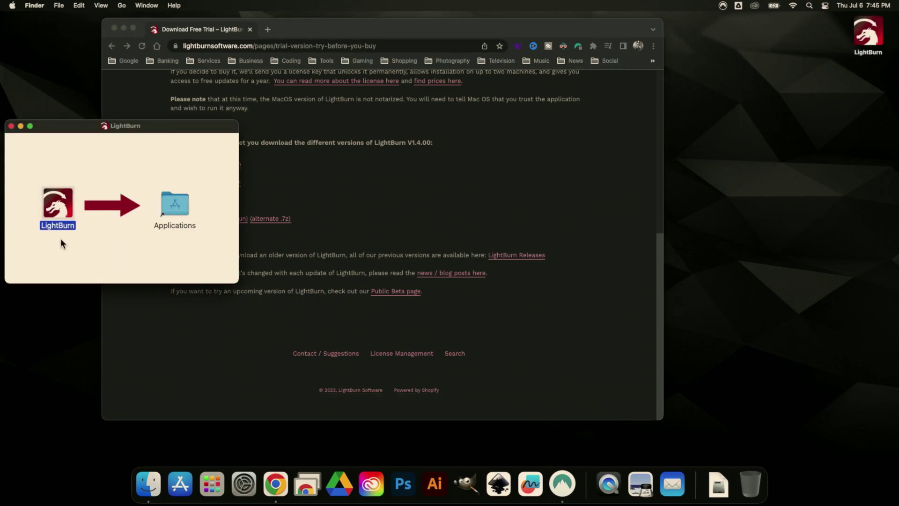
Copy LightBurn into Applications, then launch it there and approve the downloaded-from-Internet warning.
{"action": "left_click_drag", "start_coordinate": [55, 205], "coordinate": [149, 208]}
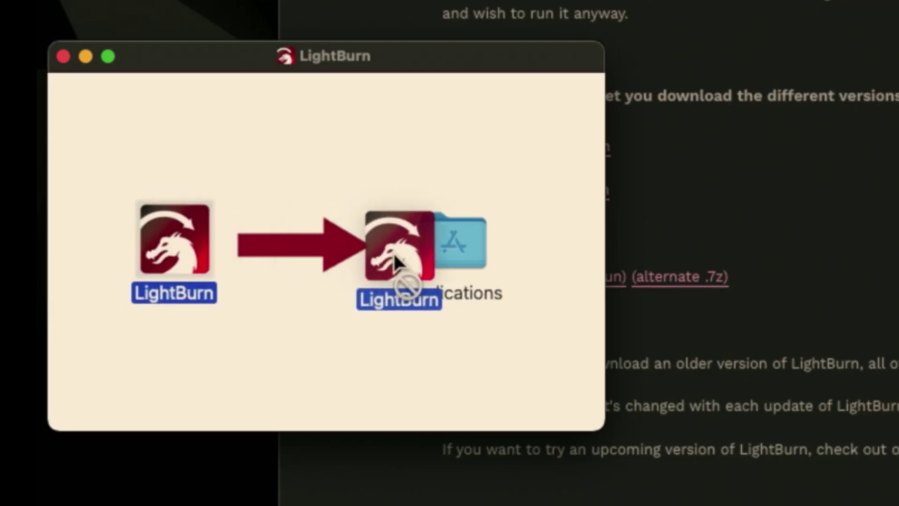
{"action": "left_click_drag", "start_coordinate": [395, 256], "coordinate": [449, 242]}
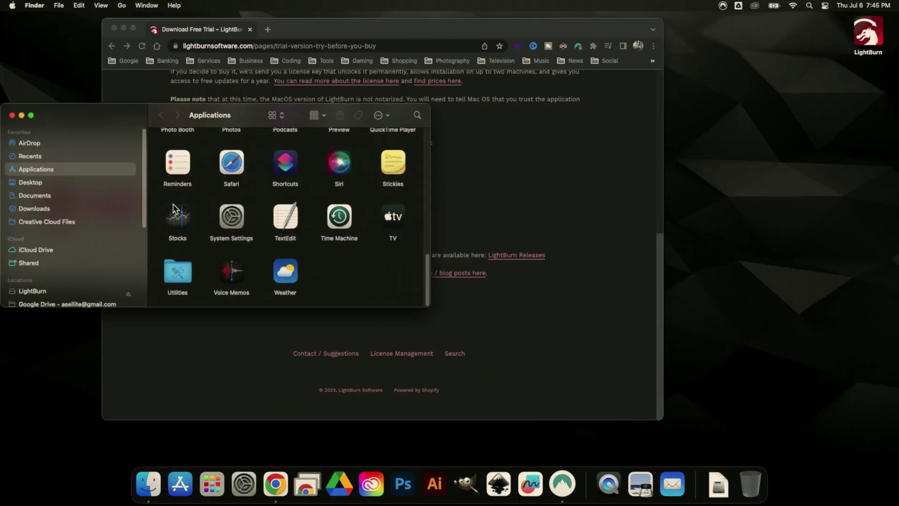
{"action": "scroll", "coordinate": [173, 209], "scroll_direction": "up", "scroll_amount": 5}
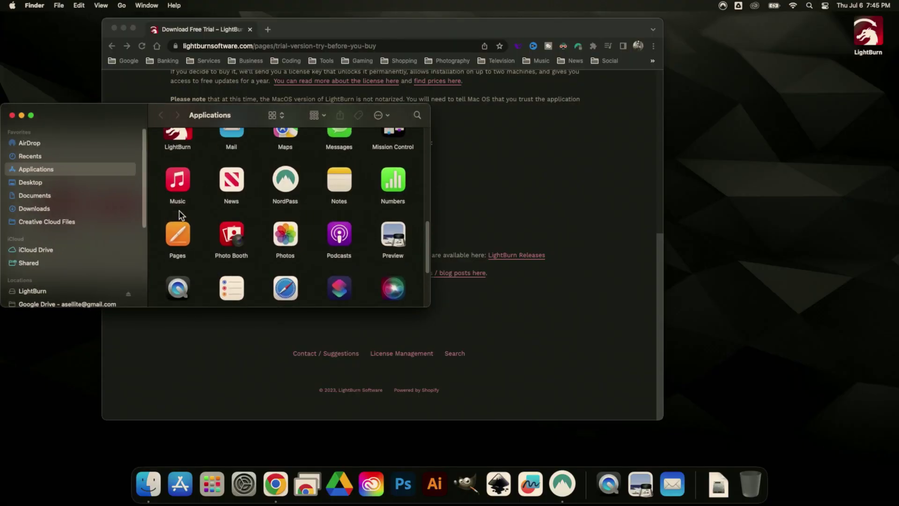
{"action": "scroll", "coordinate": [180, 213], "scroll_direction": "up", "scroll_amount": 3}
{"action": "left_click", "coordinate": [179, 215]}
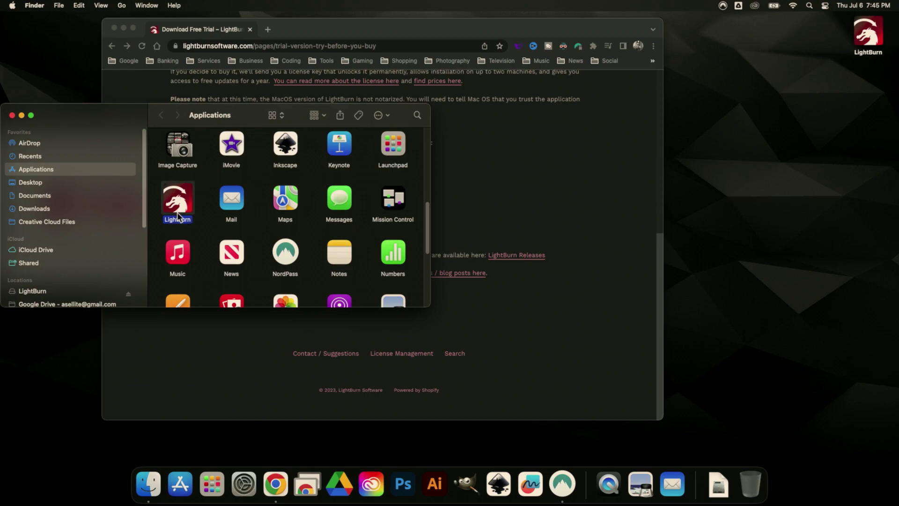
{"action": "double_click", "coordinate": [173, 193]}
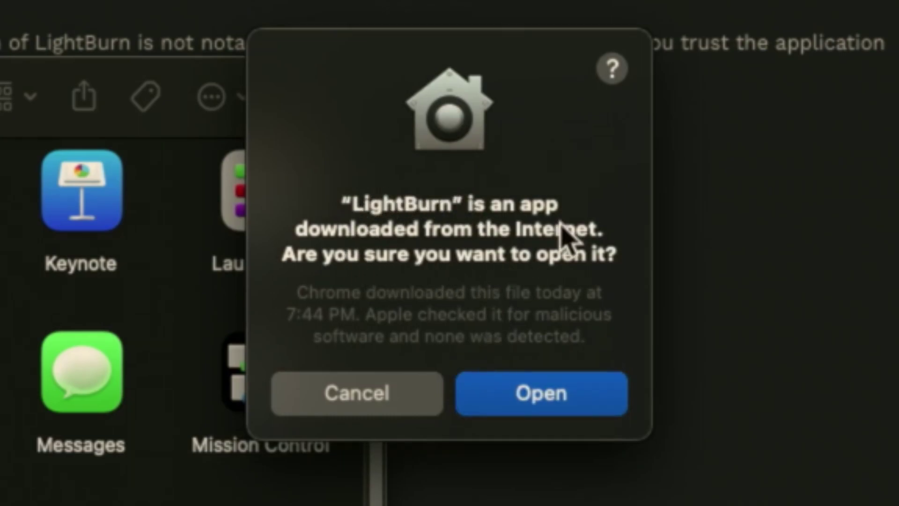
{"action": "left_click", "coordinate": [496, 380]}
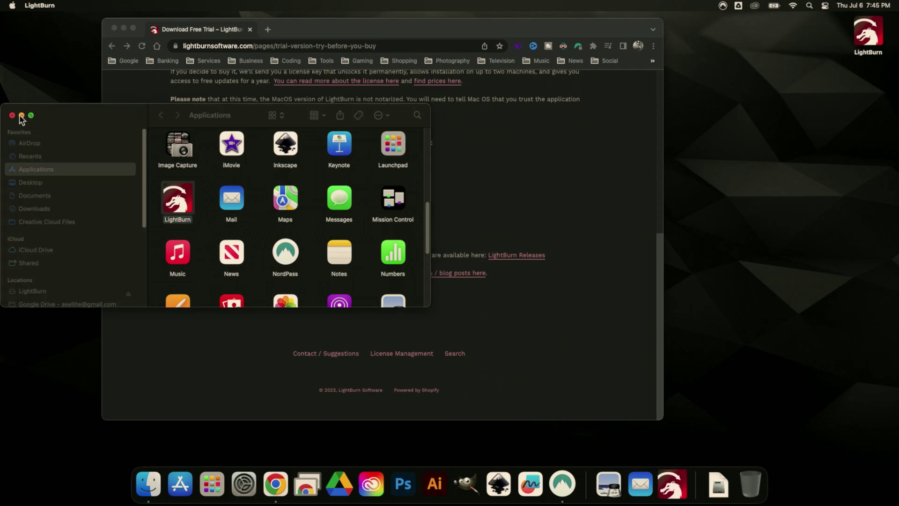
Close the Applications and disk-image windows, dismiss the expired-trial notice, and close Chrome.
{"action": "left_click", "coordinate": [12, 116]}
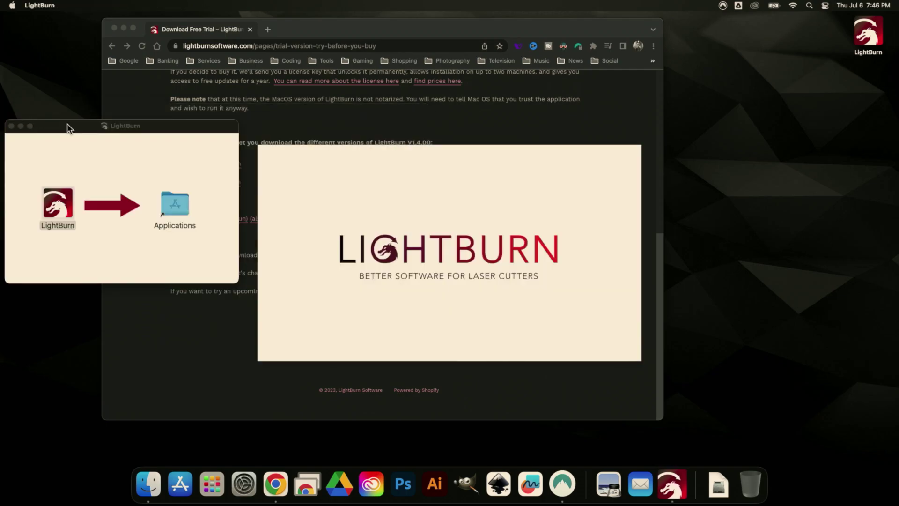
{"action": "left_click", "coordinate": [13, 131]}
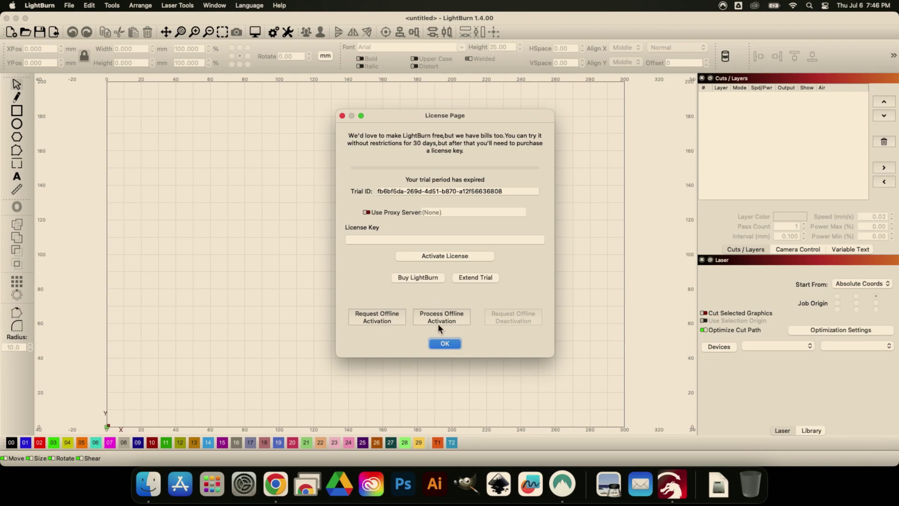
{"action": "left_click", "coordinate": [445, 344]}
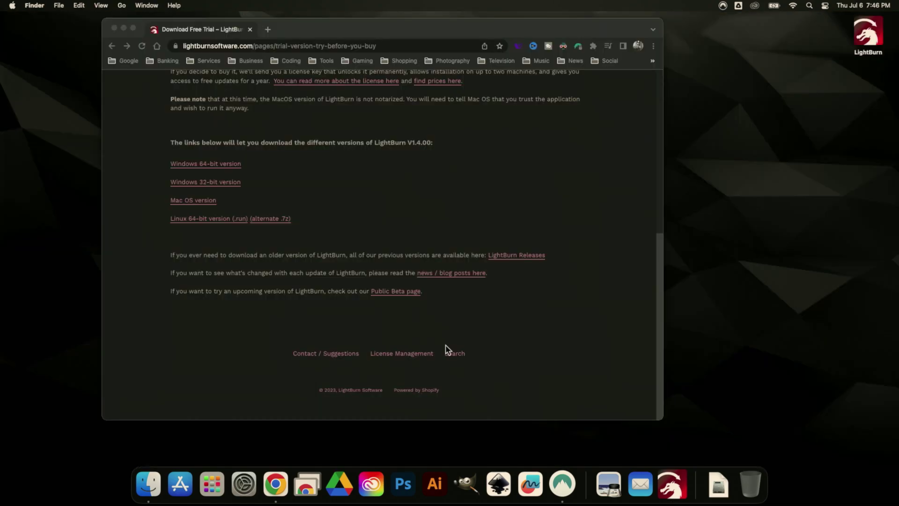
{"action": "left_click", "coordinate": [250, 30]}
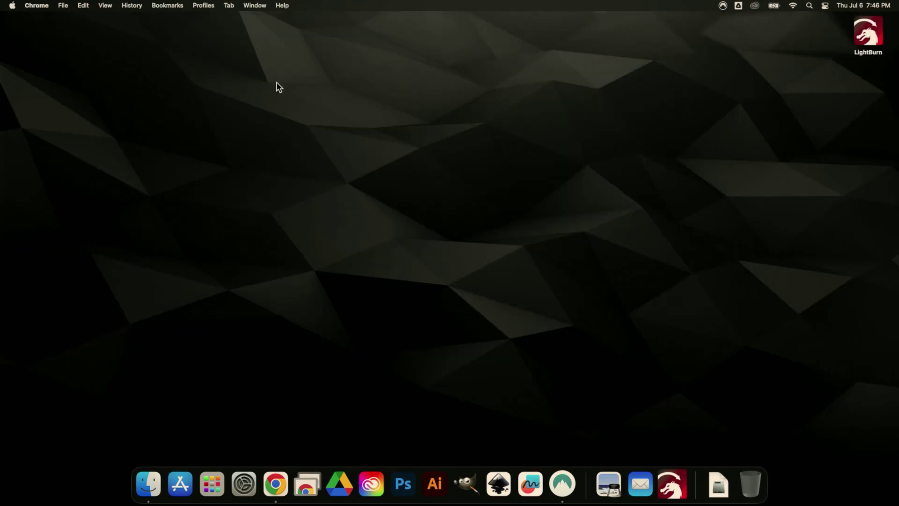
Relaunch LightBurn from the Dock and paste the license key into the License Key field.
{"action": "left_click", "coordinate": [672, 484]}
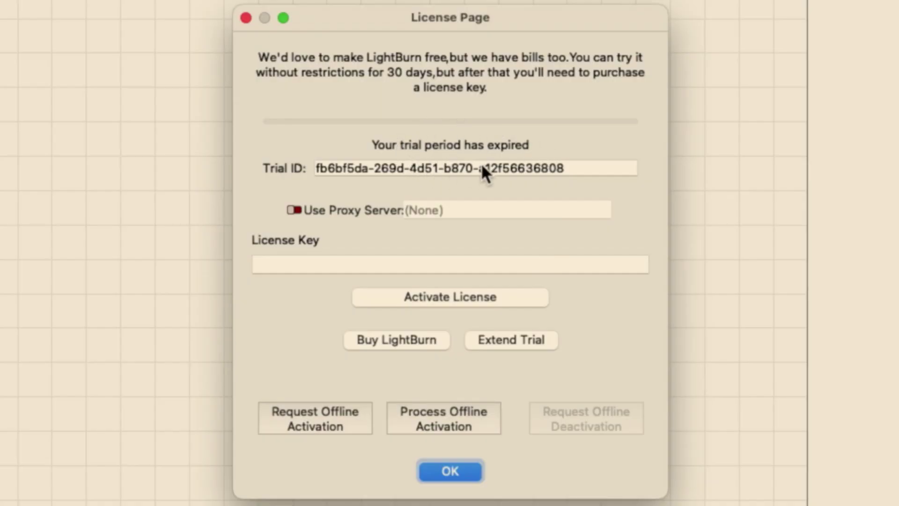
{"action": "left_click", "coordinate": [322, 265]}
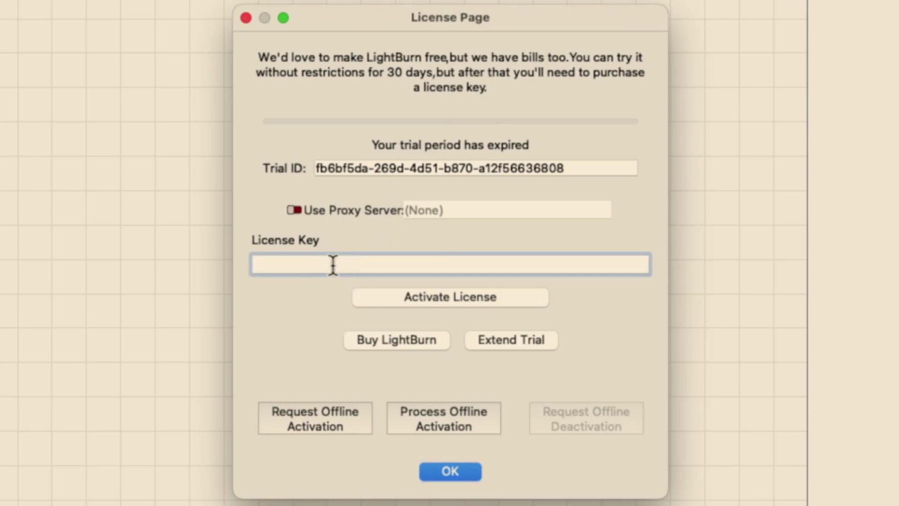
{"action": "key", "text": "super+v"}
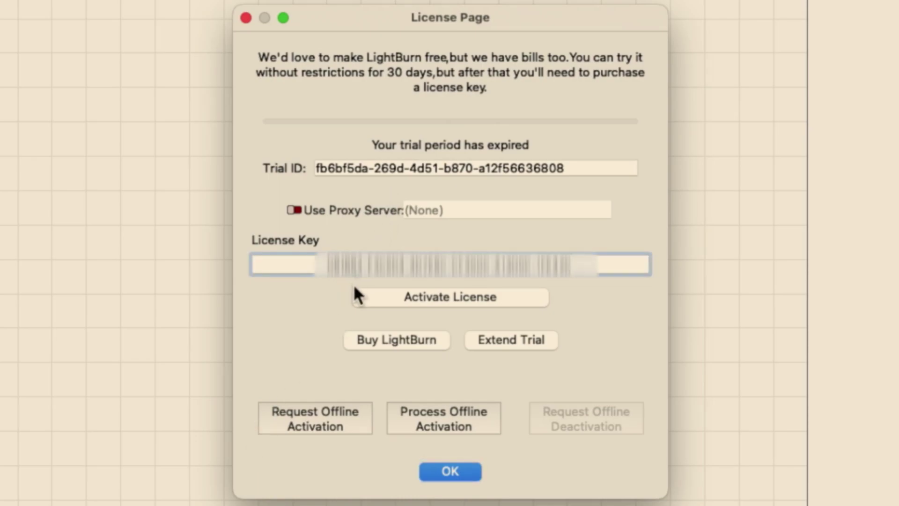
Activate the license and choose Don't show again on the missing-library warning.
{"action": "left_click", "coordinate": [378, 296]}
{"action": "left_click", "coordinate": [593, 288]}
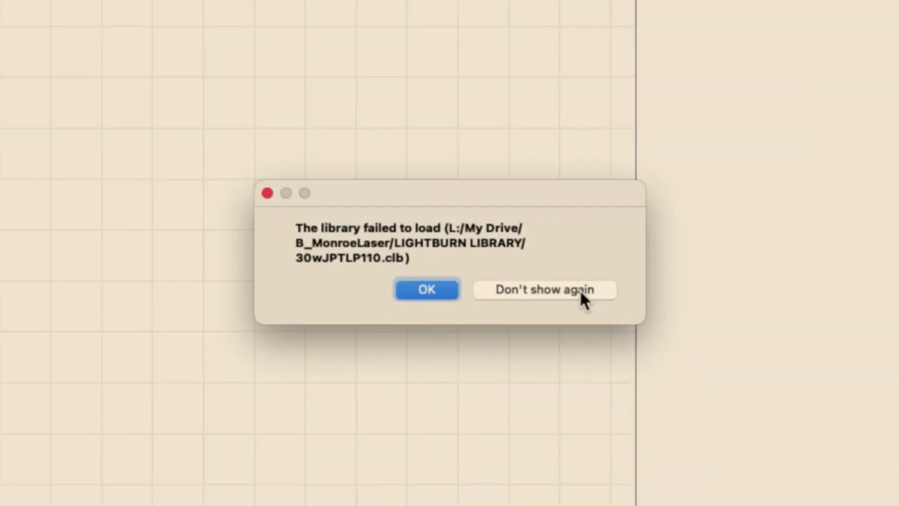
{"action": "left_click", "coordinate": [534, 294]}
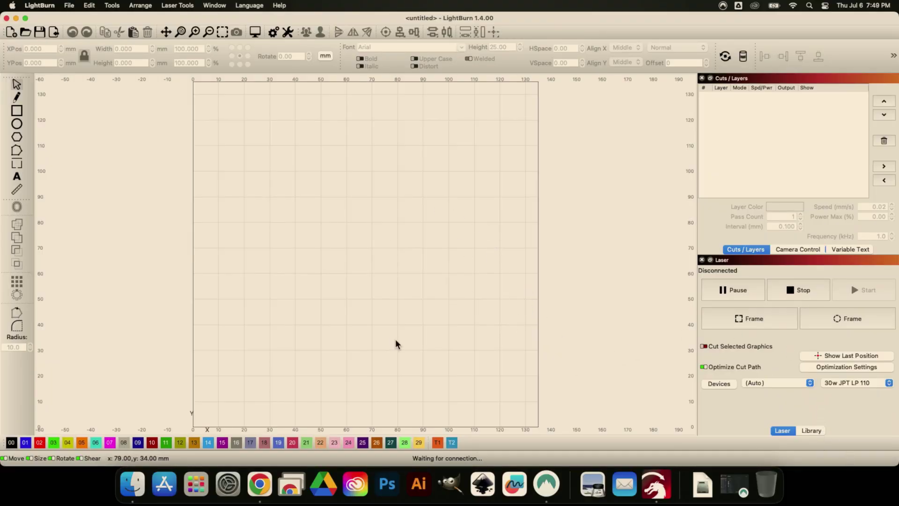
Pan and fit the workspace in view, then quit LightBurn.
{"action": "left_click_drag", "start_coordinate": [349, 231], "coordinate": [379, 279]}
{"action": "scroll", "coordinate": [351, 288], "scroll_direction": "down", "scroll_amount": 2}
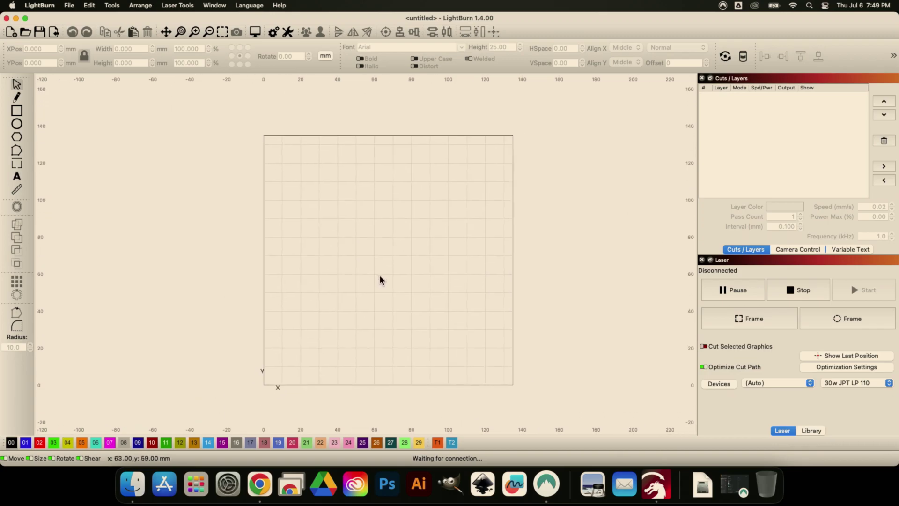
{"action": "key", "text": "super+shift+a"}
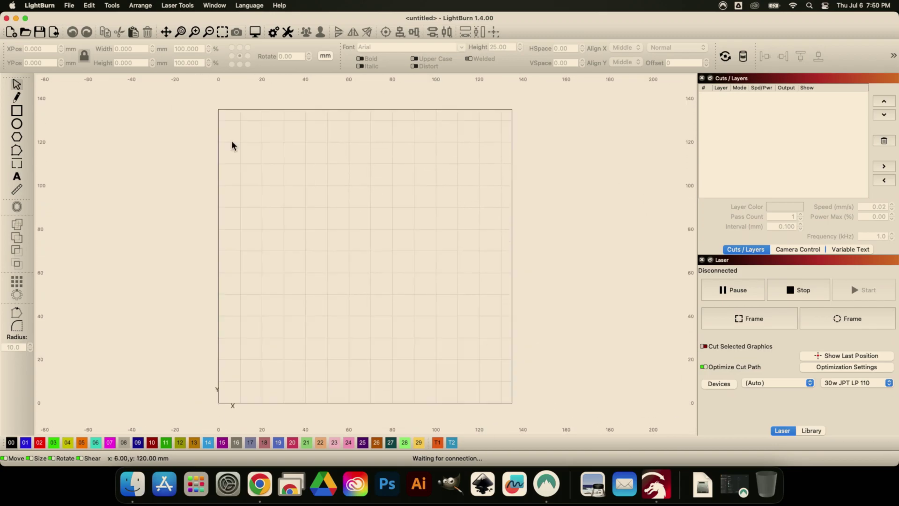
{"action": "left_click", "coordinate": [6, 18]}
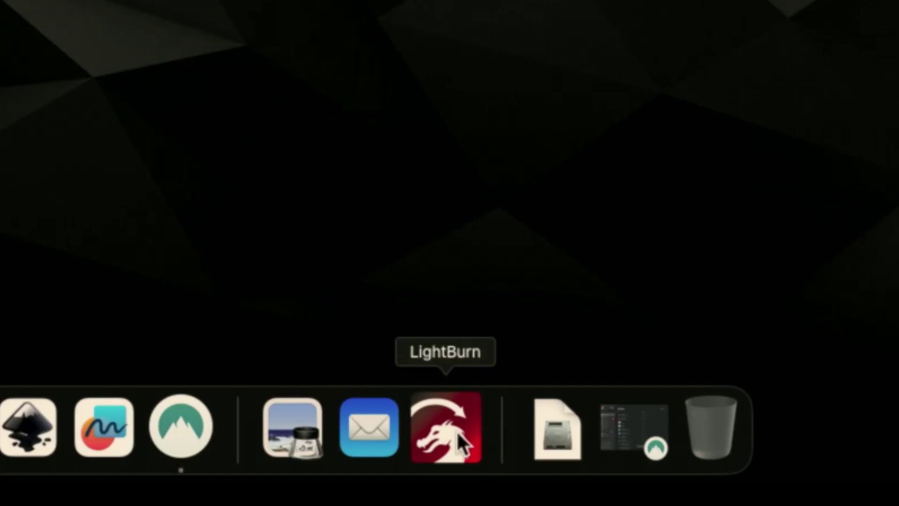
Pin LightBurn with Options > Keep in Dock, then bring up the LightBurn desktop item's menu.
{"action": "right_click", "coordinate": [662, 489]}
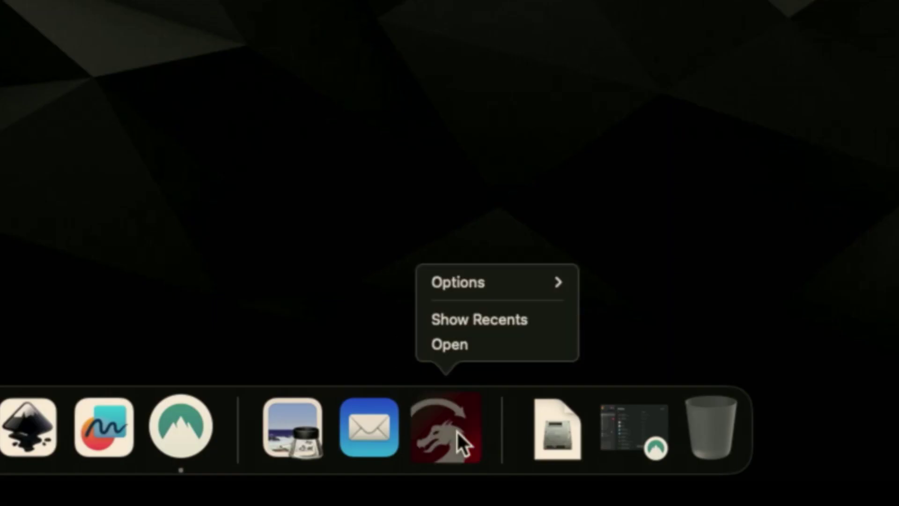
{"action": "mouse_move", "coordinate": [671, 427]}
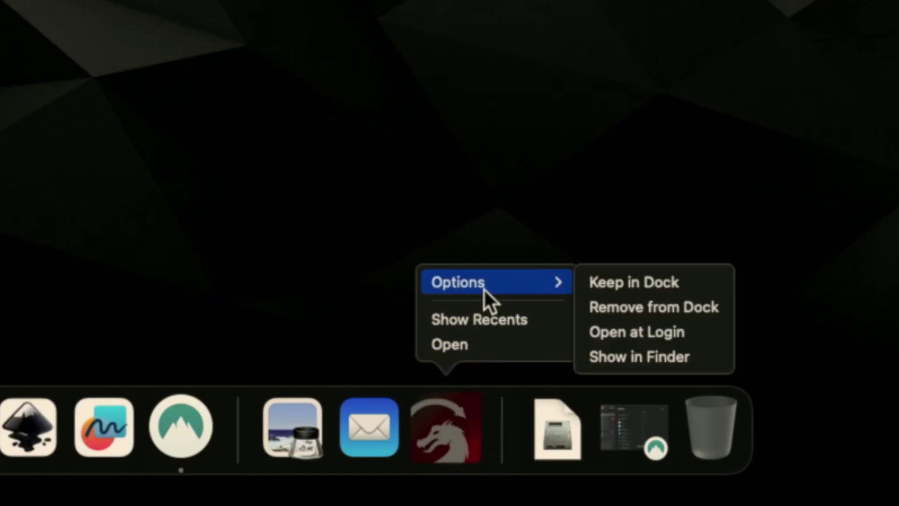
{"action": "left_click", "coordinate": [639, 285]}
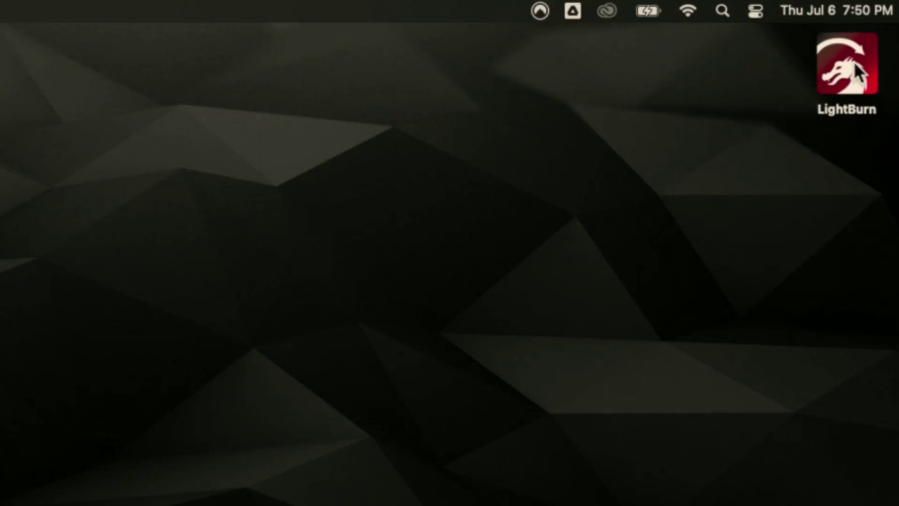
{"action": "right_click", "coordinate": [871, 35]}
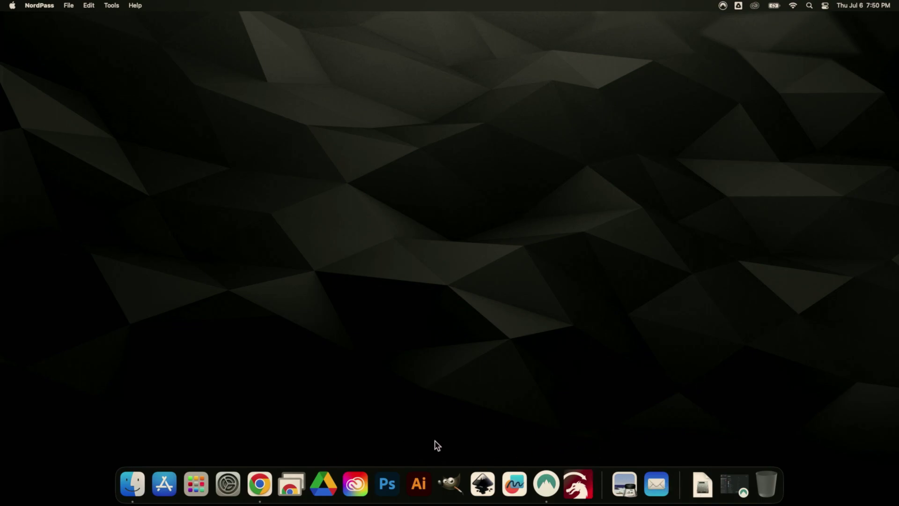
Launch LightBurn from the Dock and choose the 30w JPT LP 110 laser under Devices.
{"action": "left_click", "coordinate": [580, 491]}
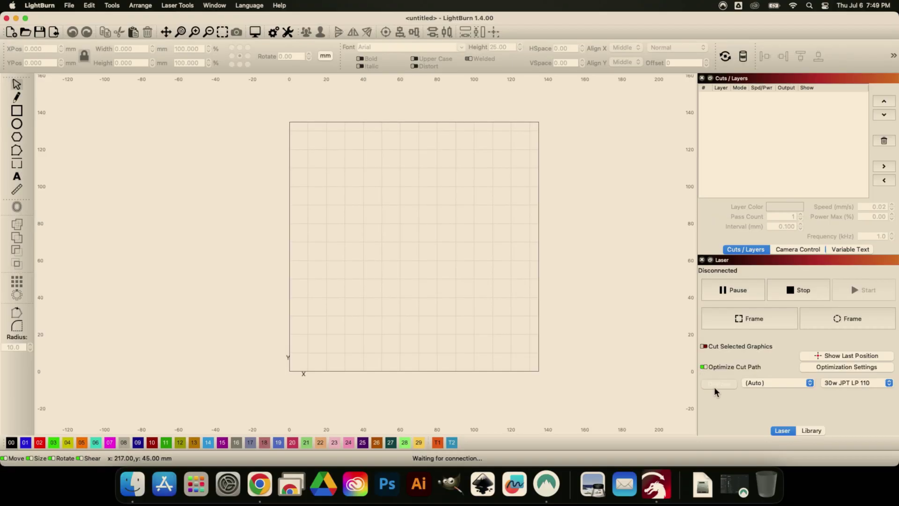
{"action": "left_click", "coordinate": [477, 356]}
{"action": "left_click", "coordinate": [259, 38]}
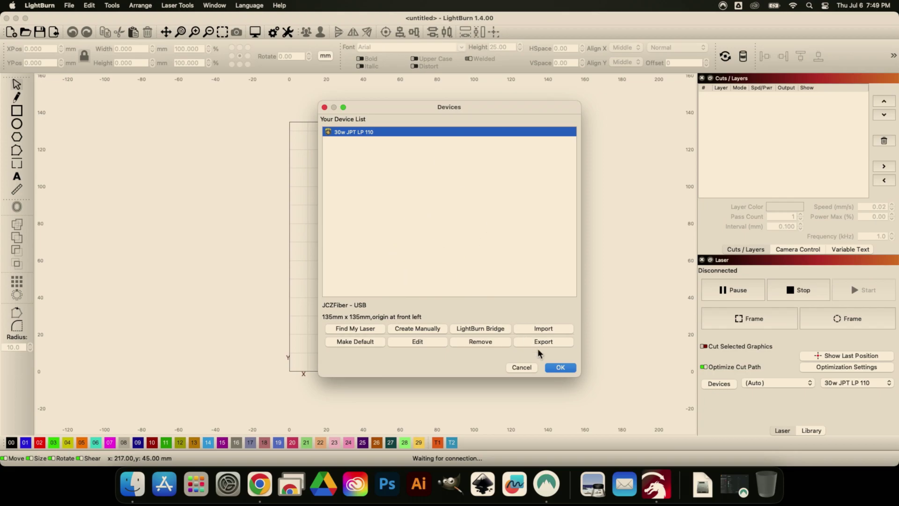
{"action": "left_click", "coordinate": [561, 368]}
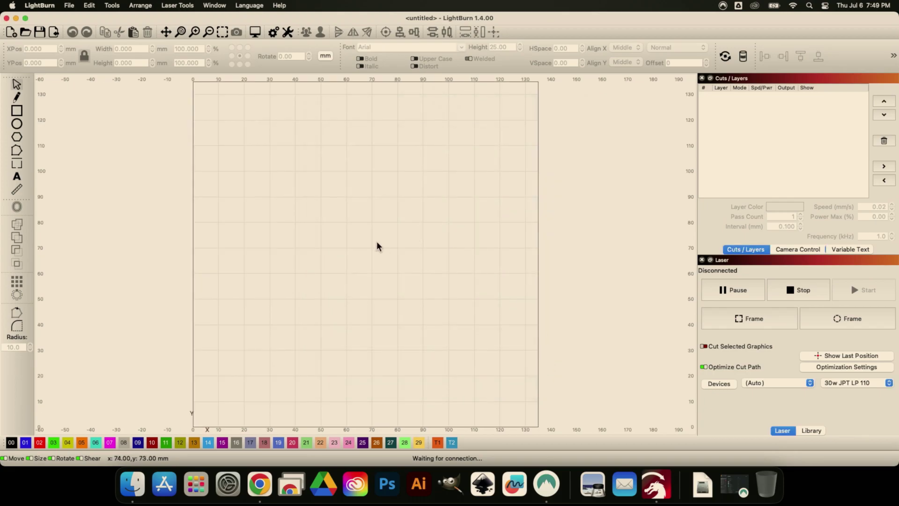
{"action": "scroll", "coordinate": [370, 274], "scroll_direction": "down", "scroll_amount": 1}
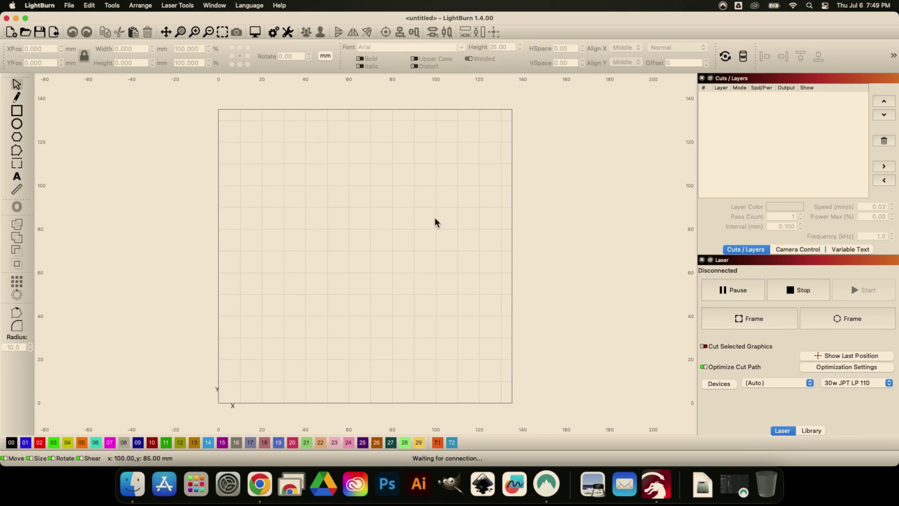
{"action": "scroll", "coordinate": [500, 297], "scroll_direction": "up", "scroll_amount": 1}
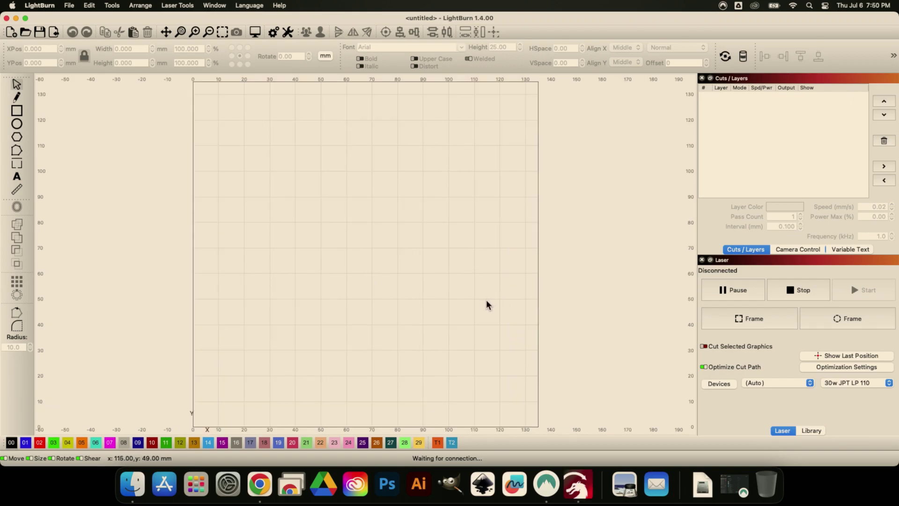